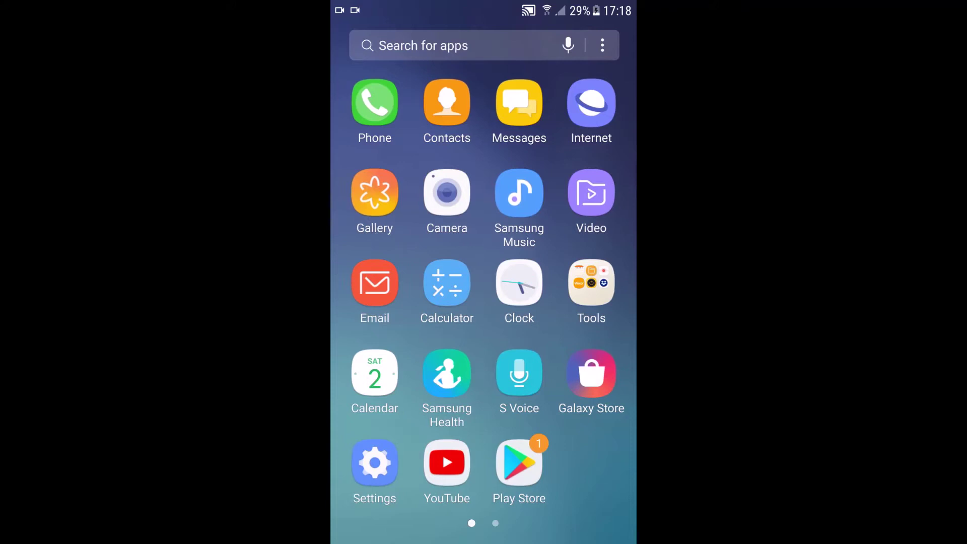
# Step: Launch the Contacts app from the app drawer
pyautogui.click(446, 102)
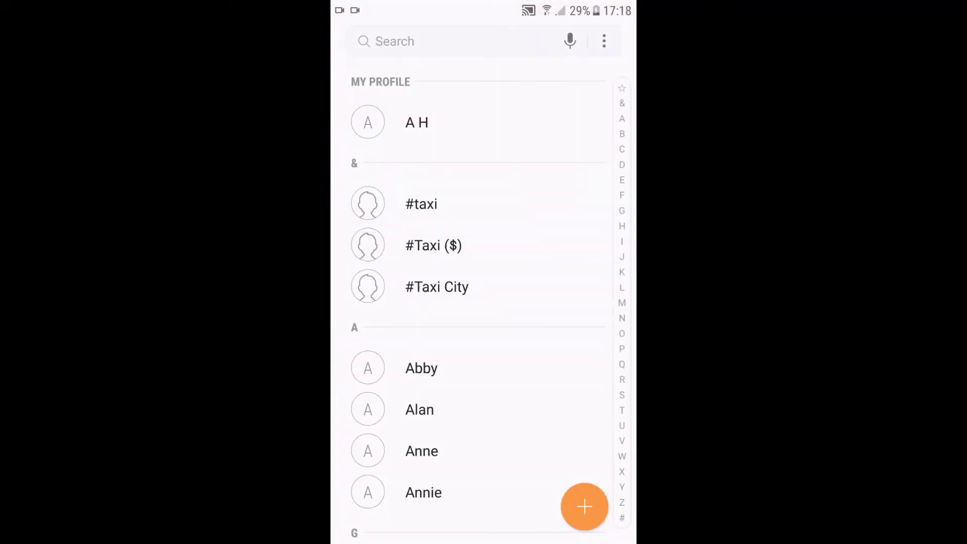
# Step: Export the contacts to the SIM card via Settings > Import/Export contacts
pyautogui.click(603, 41)
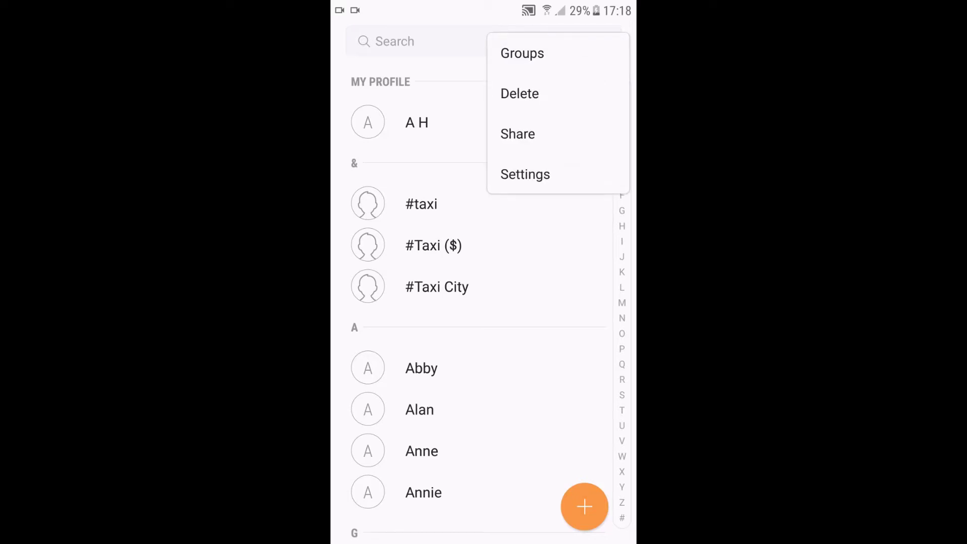
pyautogui.click(525, 173)
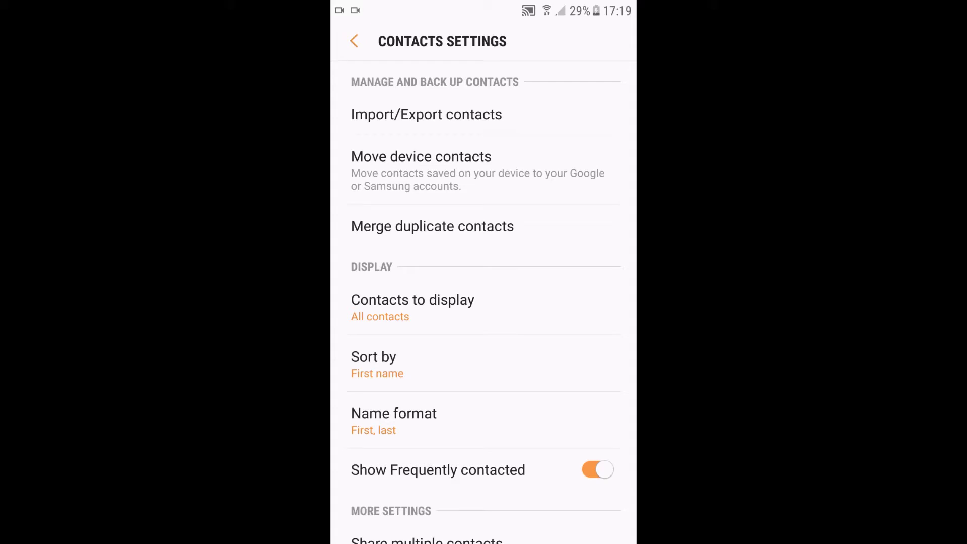
pyautogui.click(426, 114)
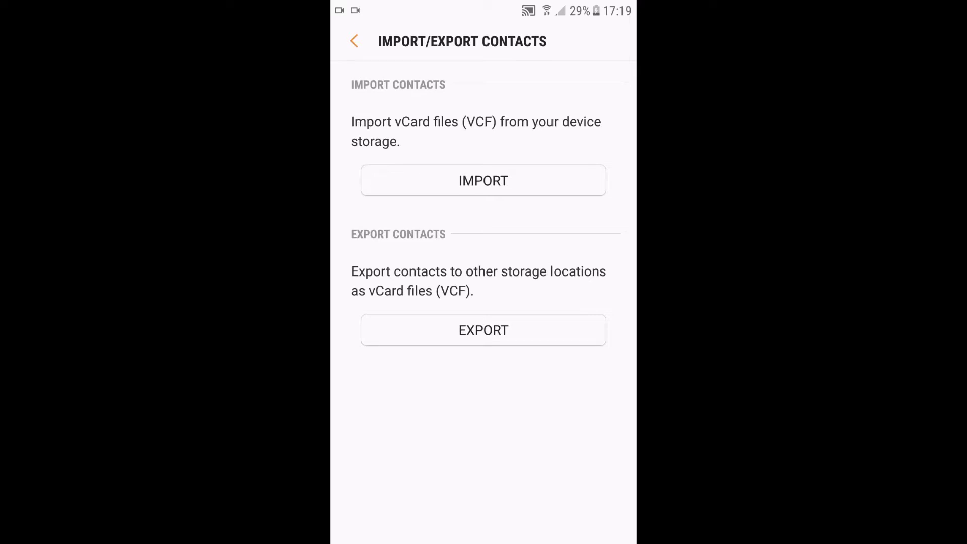
pyautogui.click(483, 329)
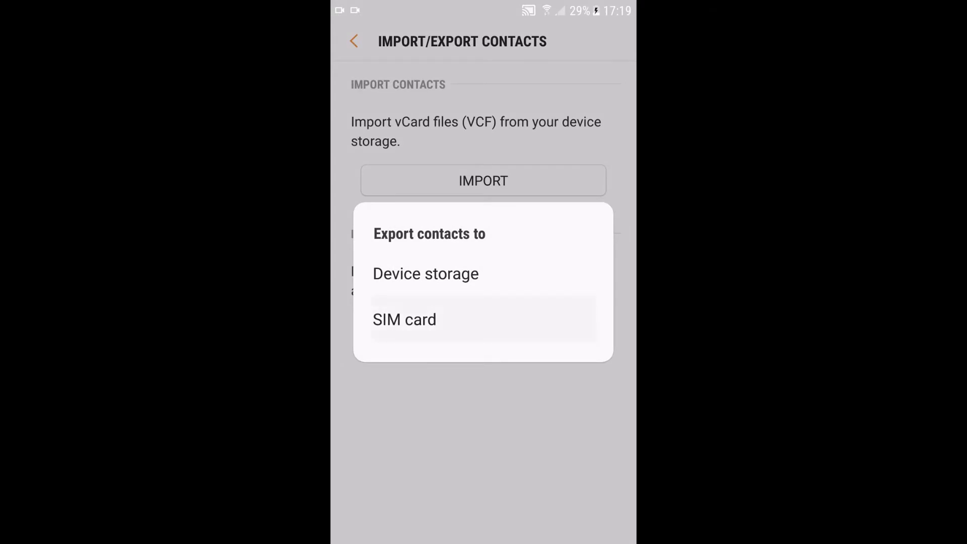
pyautogui.click(483, 320)
pyautogui.click(585, 354)
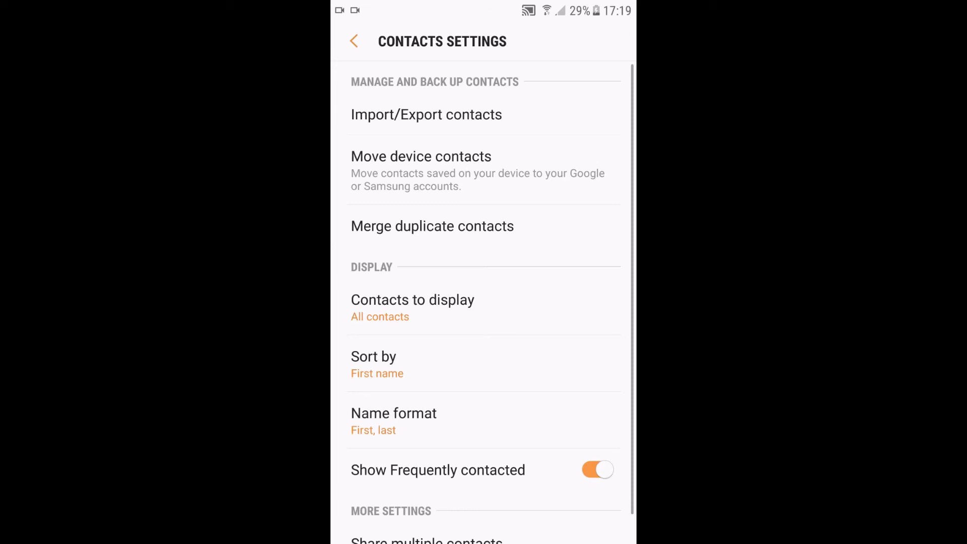
# Step: Import all 10 SIM card contacts into the phone, choosing their save location
pyautogui.click(426, 114)
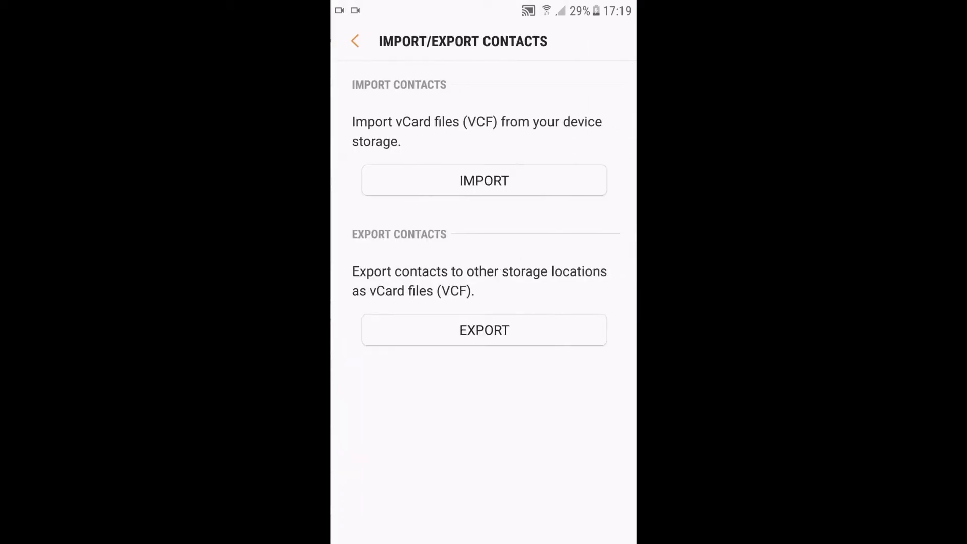
pyautogui.click(483, 180)
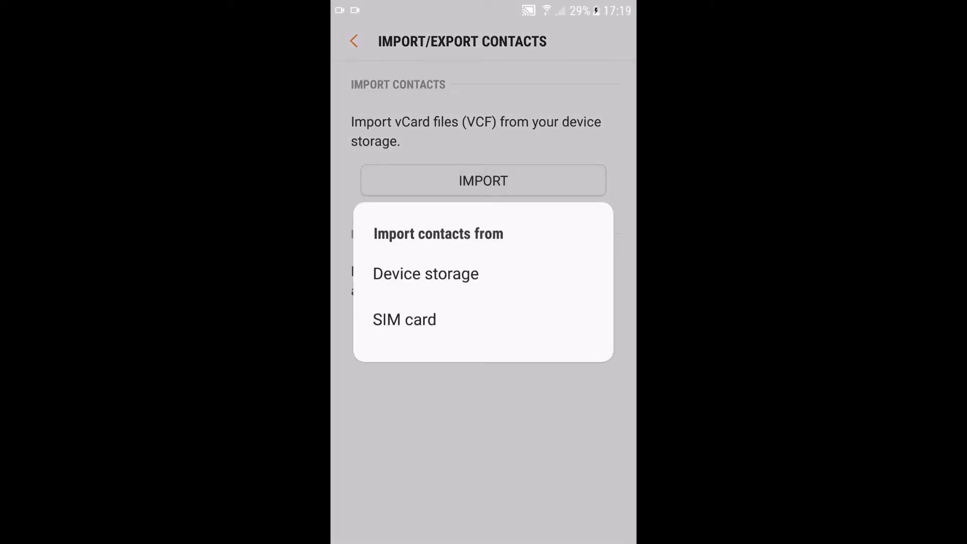
pyautogui.click(404, 320)
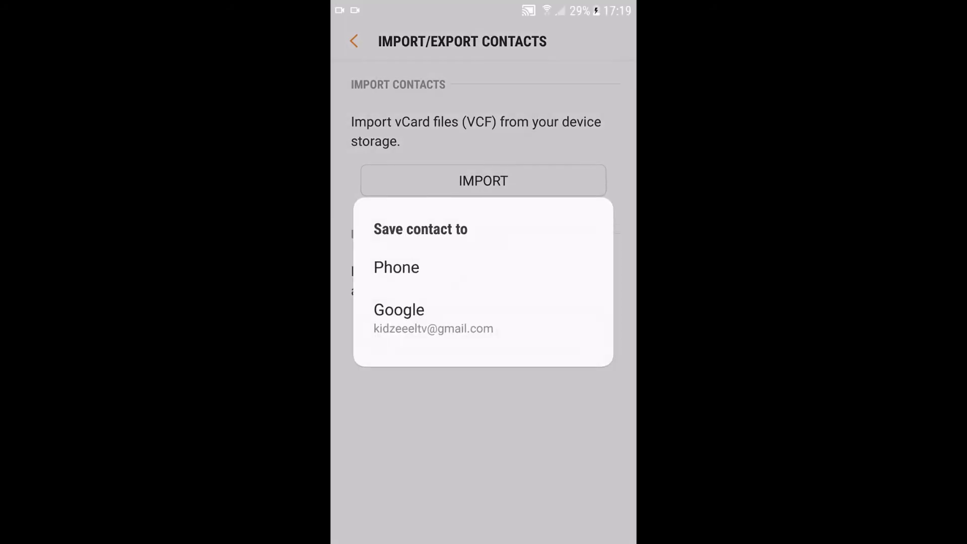
pyautogui.click(397, 267)
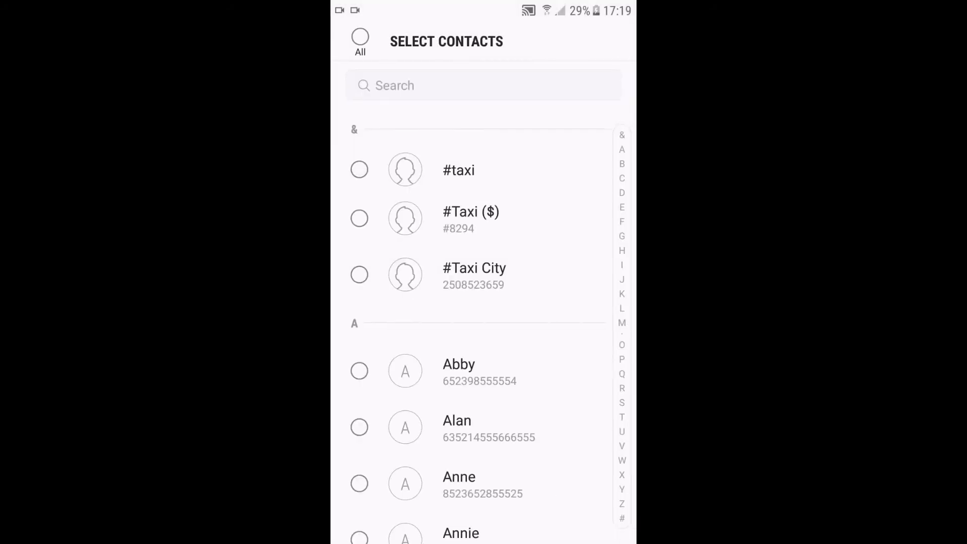
pyautogui.click(359, 36)
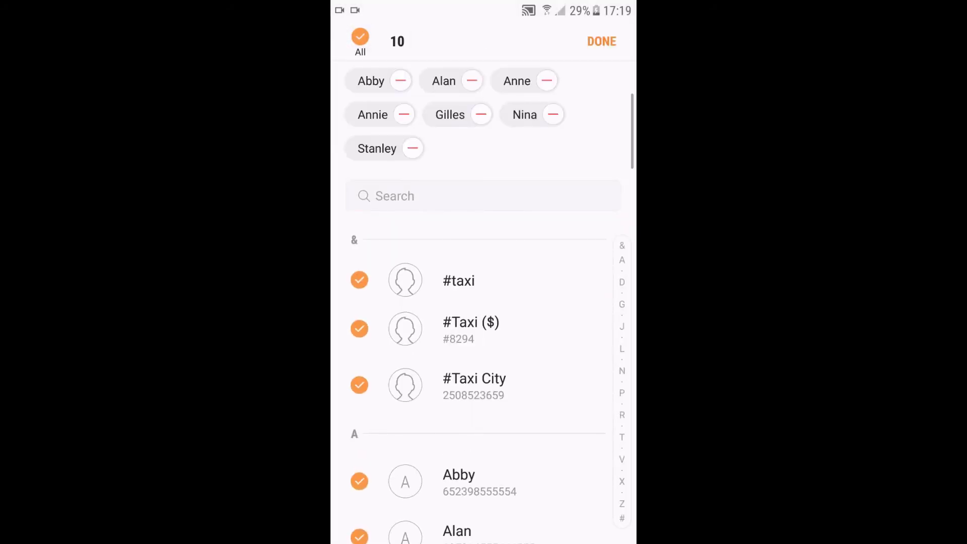
pyautogui.click(602, 42)
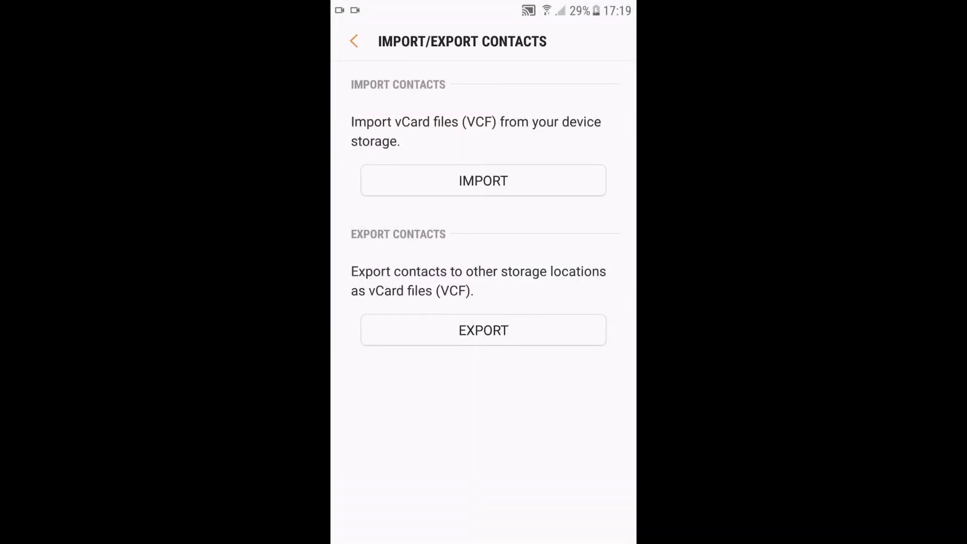
# Step: Exit Contacts to the home screen, relaunch it, and show the overflow menu
pyautogui.click(353, 41)
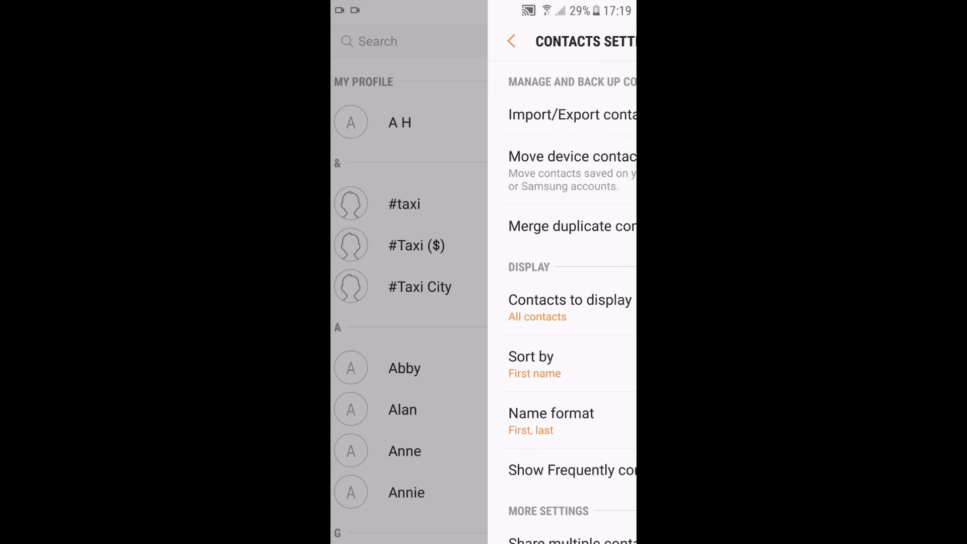
pyautogui.press('Escape')
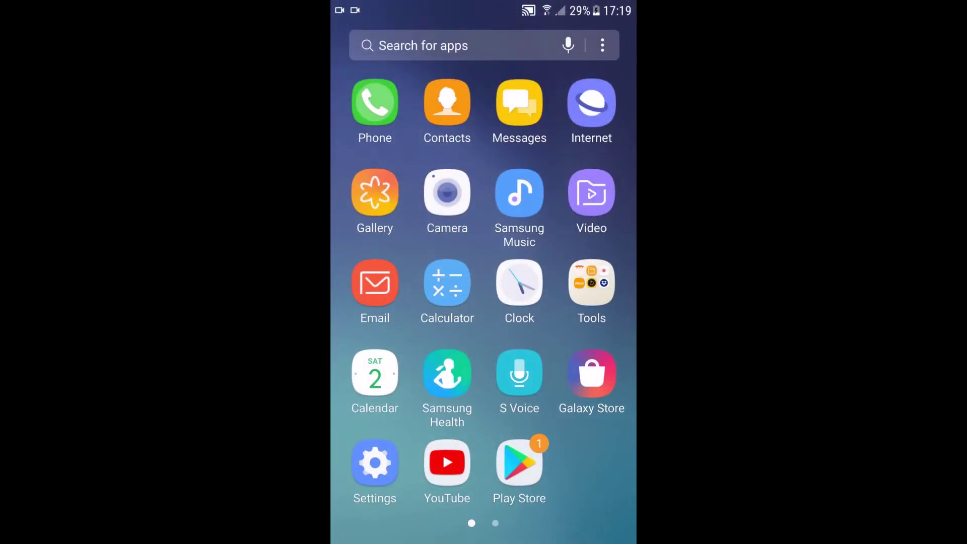
pyautogui.click(447, 102)
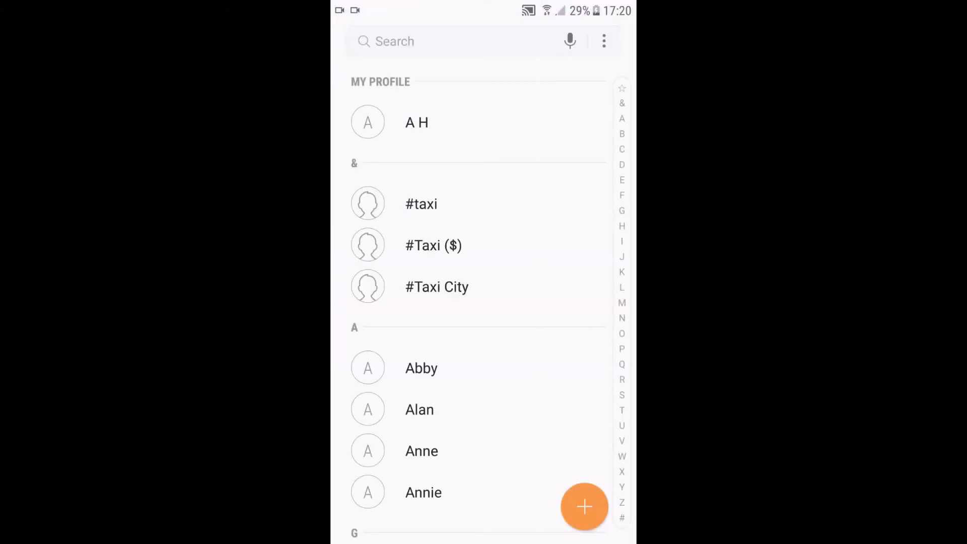
pyautogui.click(603, 41)
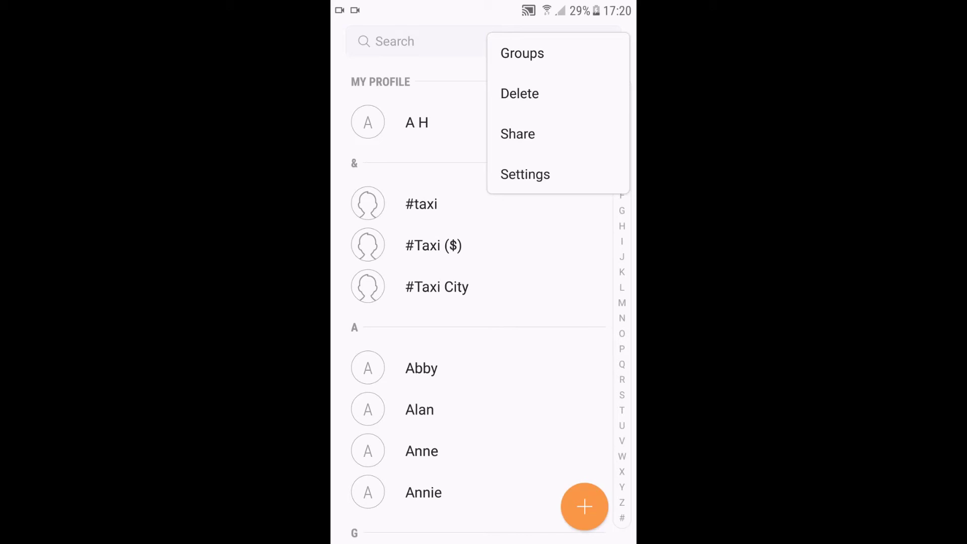
# Step: Share all 11 contacts, bringing up the app share sheet
pyautogui.click(519, 94)
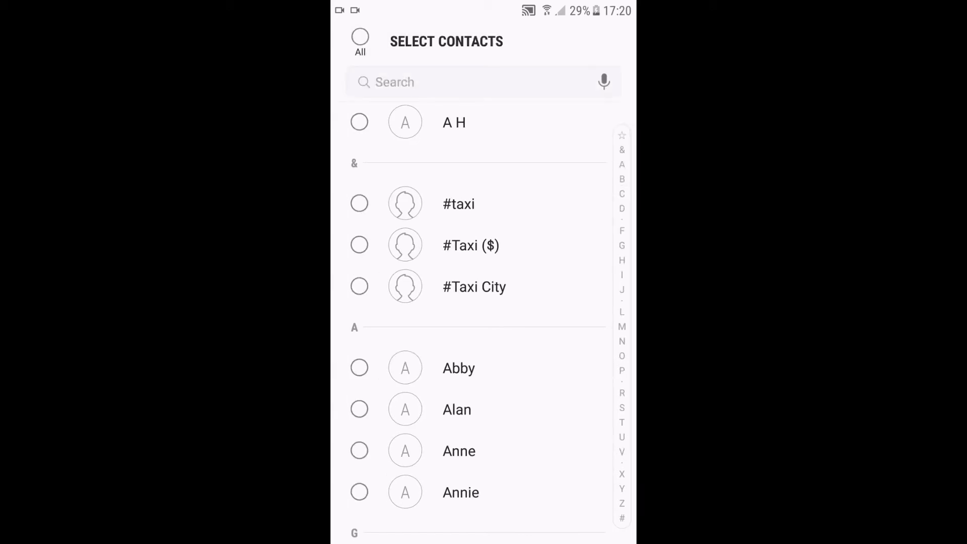
pyautogui.click(360, 37)
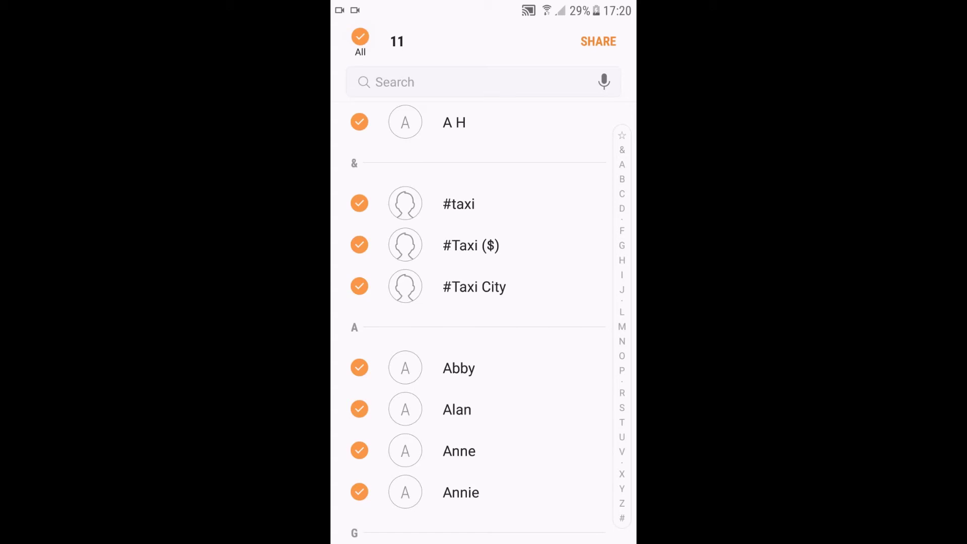
pyautogui.click(597, 41)
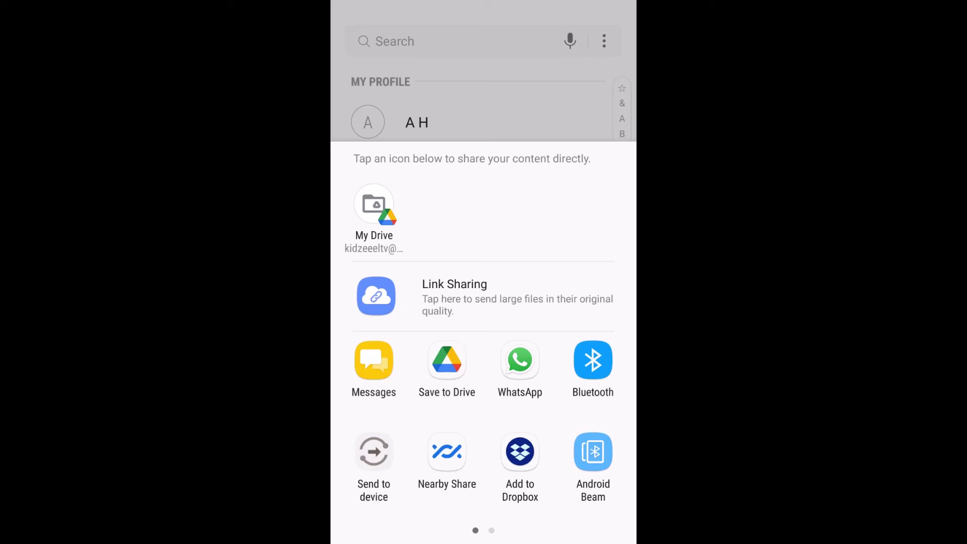
# Step: Save Contacts.vcf and A H.vcf to My Drive, then return home
pyautogui.click(447, 360)
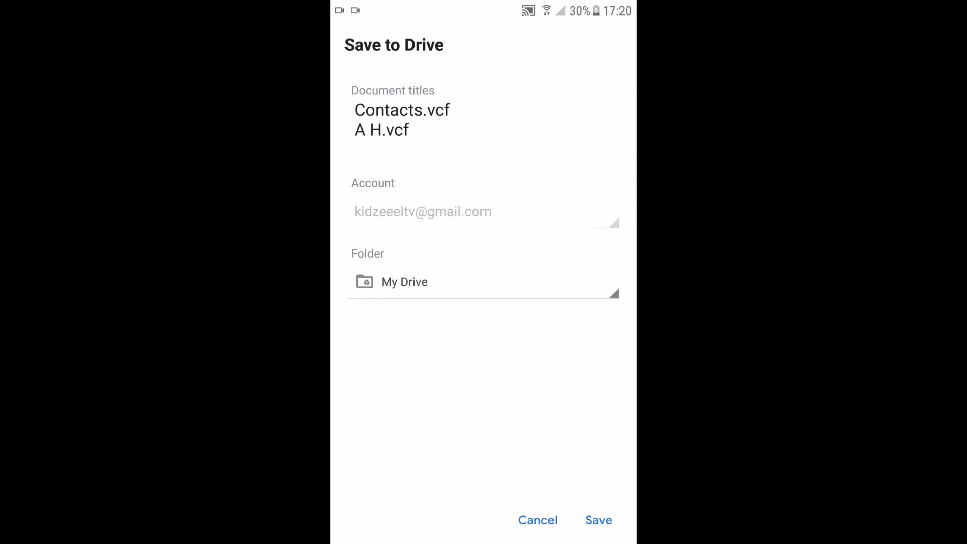
pyautogui.click(599, 520)
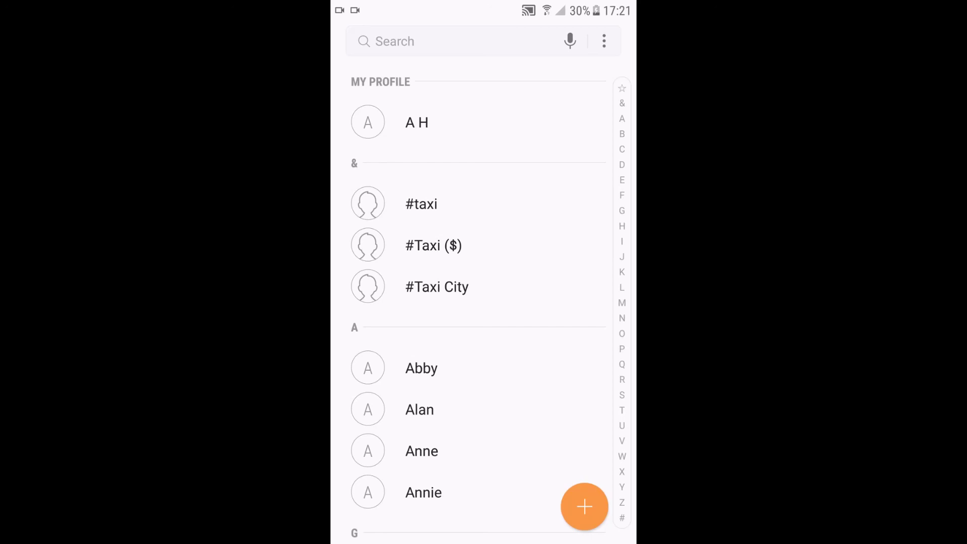
pyautogui.press('Escape')
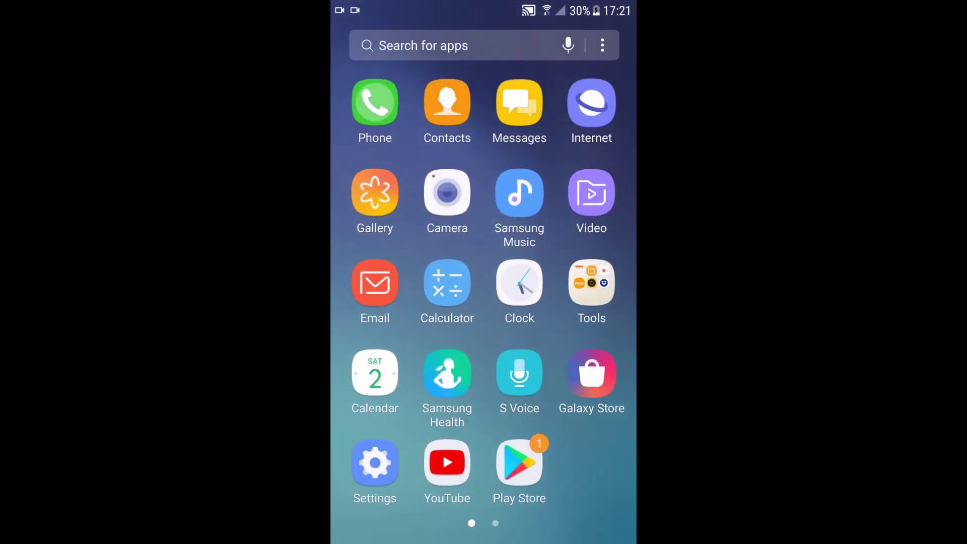